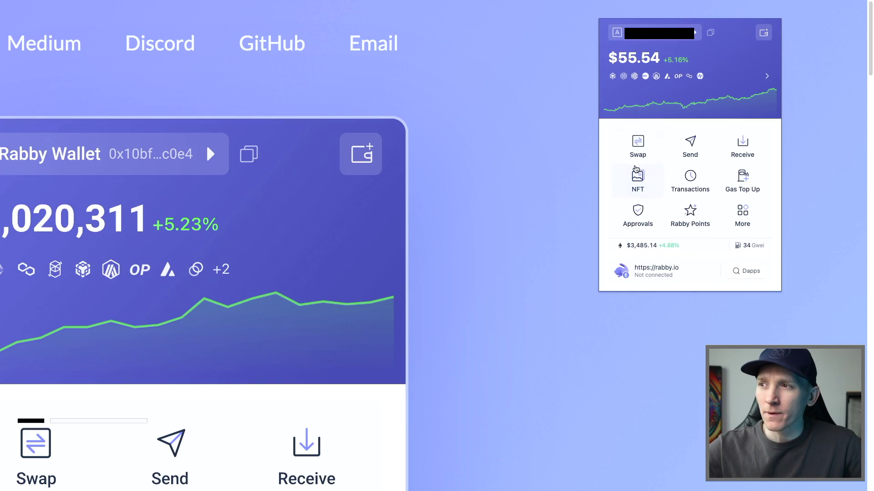
Open the Swap page on BNB Chain with BNB as the source, then its exchange settings
{"action": "left_click", "coordinate": [638, 144]}
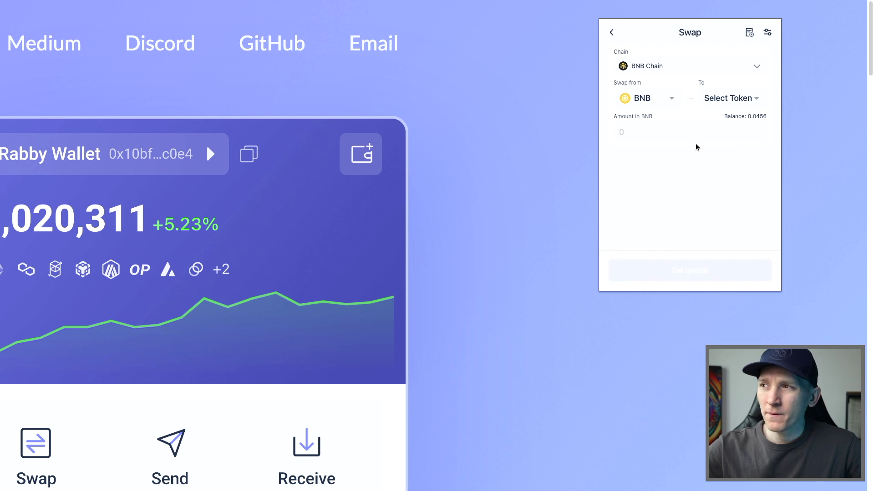
{"action": "left_click", "coordinate": [767, 34]}
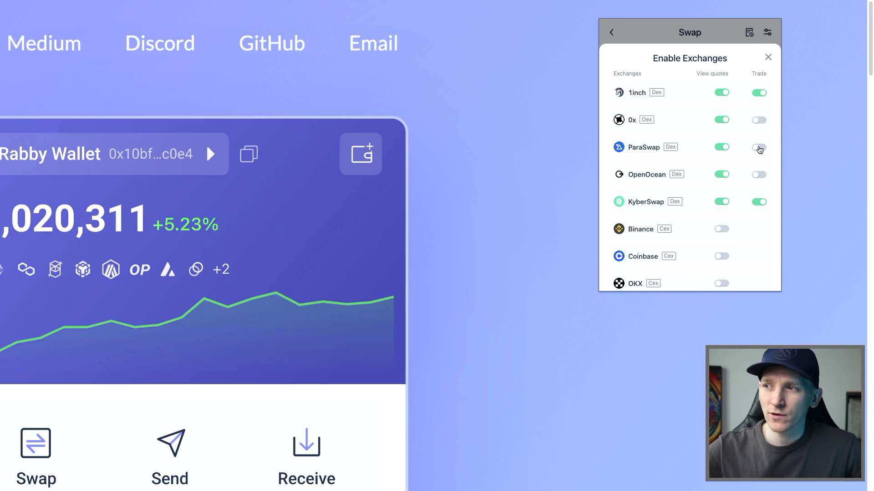
Turn on trading through the 0x exchange
{"action": "left_click", "coordinate": [759, 120]}
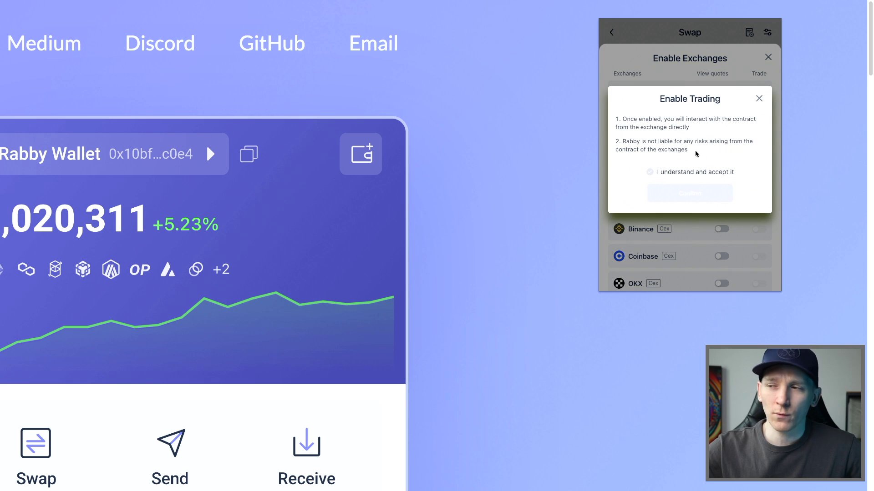
Accept the 0x trading risk terms, then cancel so 0x trading stays off
{"action": "left_click", "coordinate": [650, 173]}
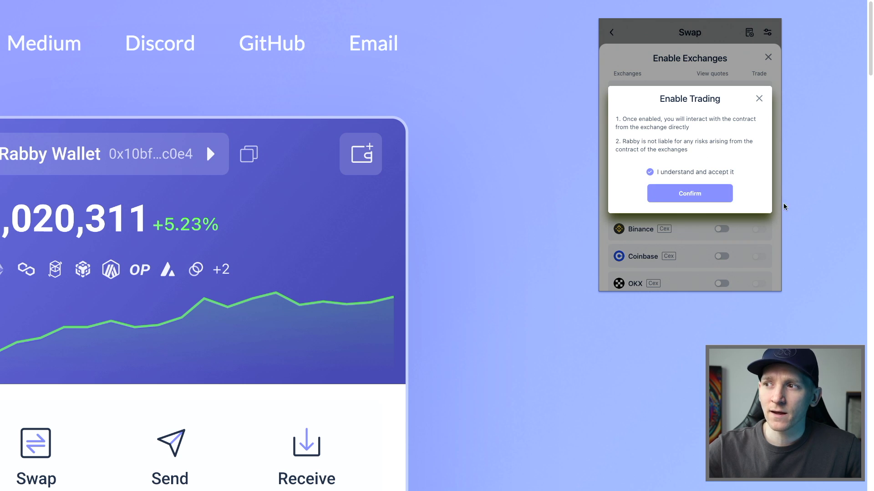
{"action": "left_click", "coordinate": [759, 99]}
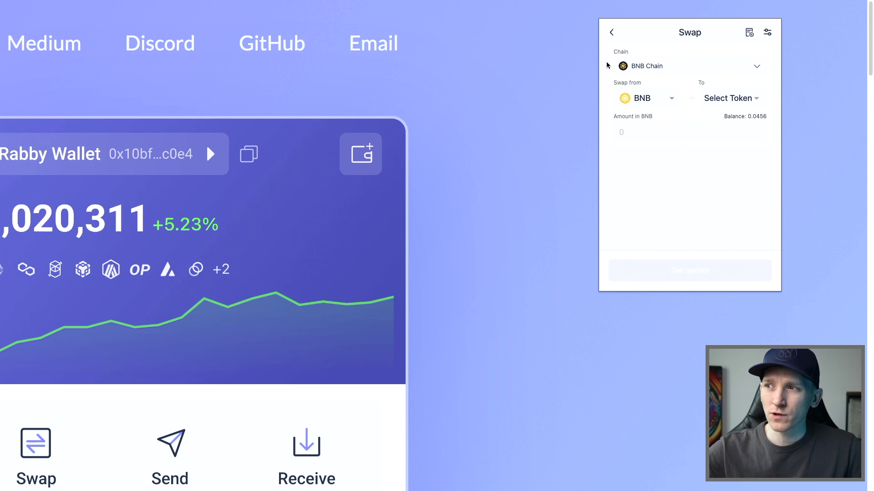
{"action": "left_click", "coordinate": [648, 65]}
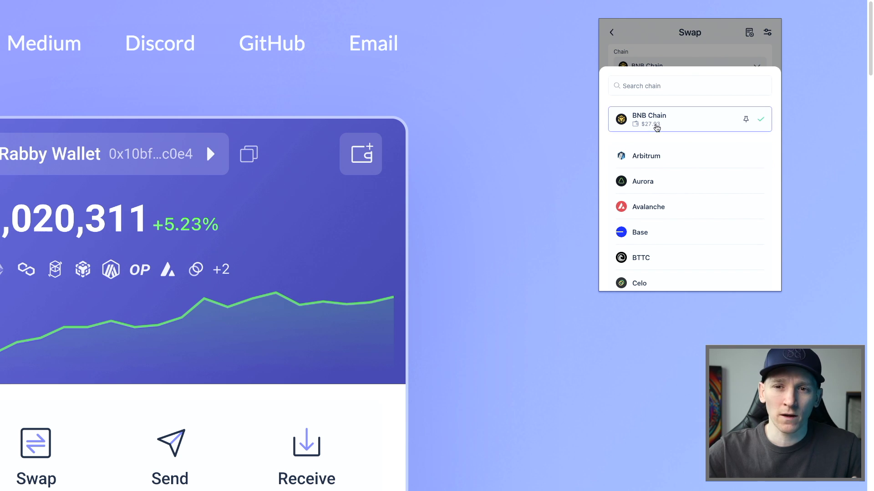
{"action": "scroll", "coordinate": [665, 179], "scroll_direction": "down", "scroll_amount": 1}
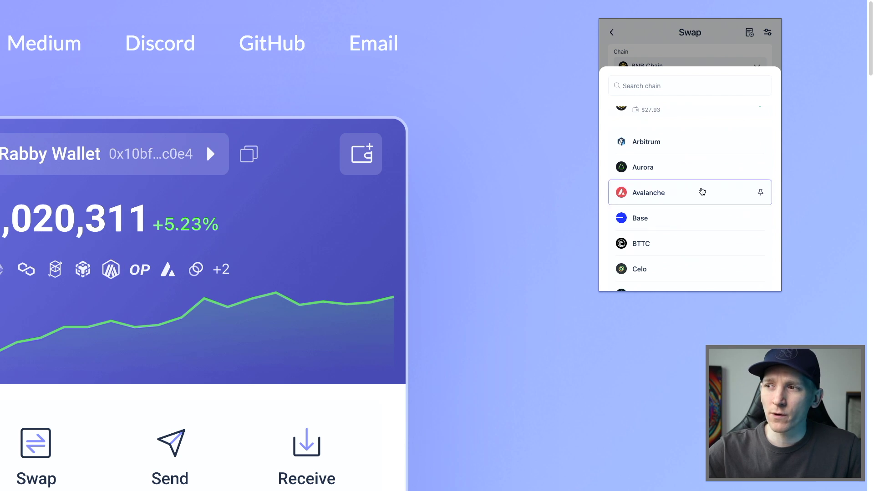
{"action": "scroll", "coordinate": [701, 200], "scroll_direction": "down", "scroll_amount": 5}
{"action": "scroll", "coordinate": [701, 201], "scroll_direction": "down", "scroll_amount": 10}
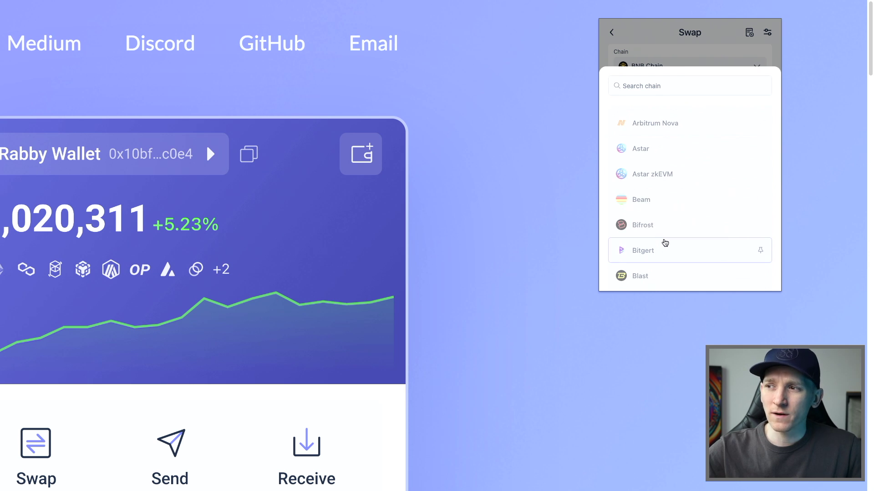
{"action": "scroll", "coordinate": [659, 243], "scroll_direction": "down", "scroll_amount": 1}
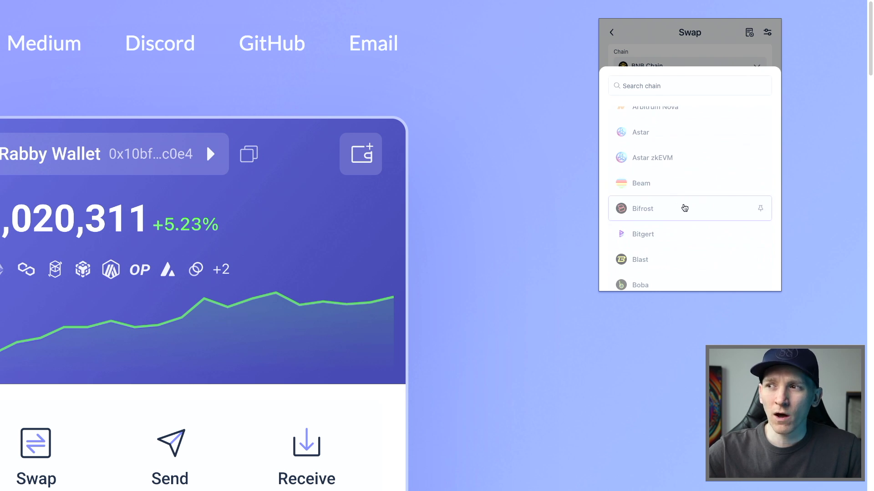
{"action": "scroll", "coordinate": [648, 210], "scroll_direction": "up", "scroll_amount": 10}
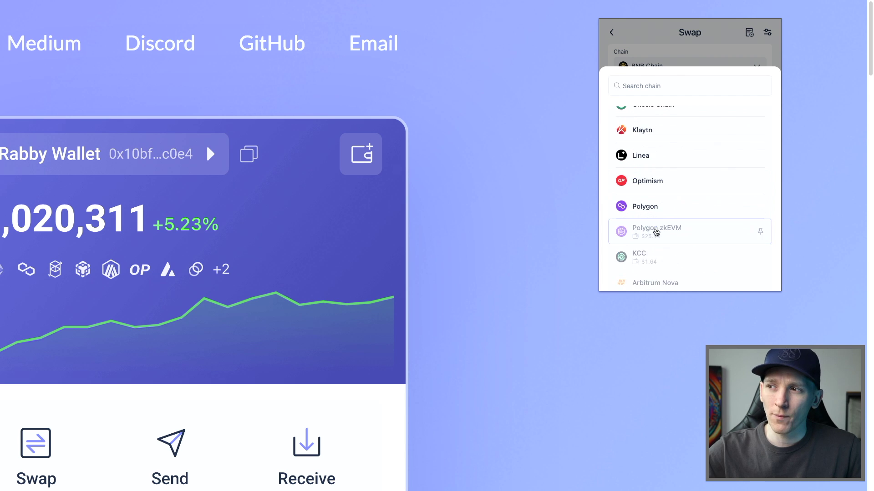
{"action": "scroll", "coordinate": [656, 206], "scroll_direction": "up", "scroll_amount": 10}
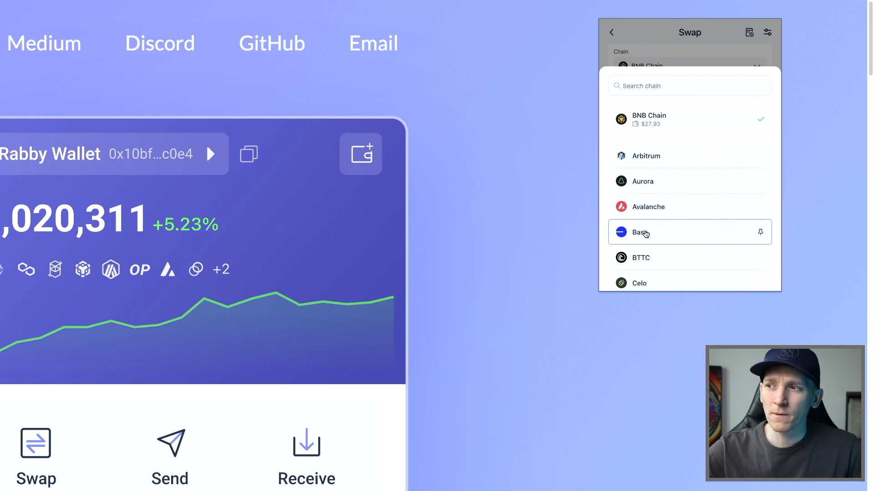
{"action": "left_click", "coordinate": [644, 232]}
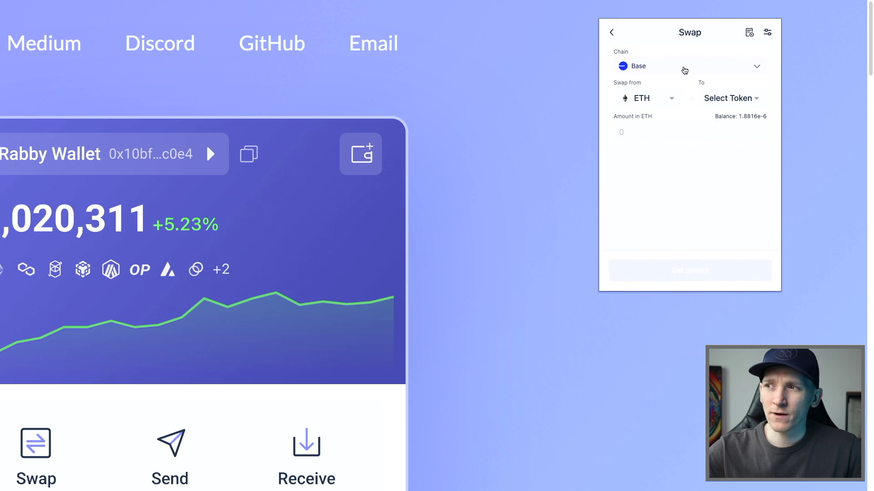
{"action": "left_click", "coordinate": [641, 67]}
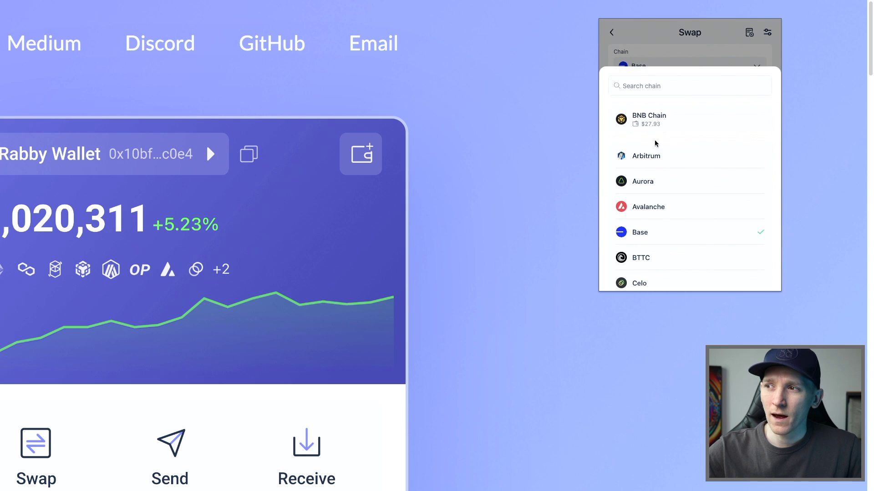
{"action": "left_click", "coordinate": [660, 123]}
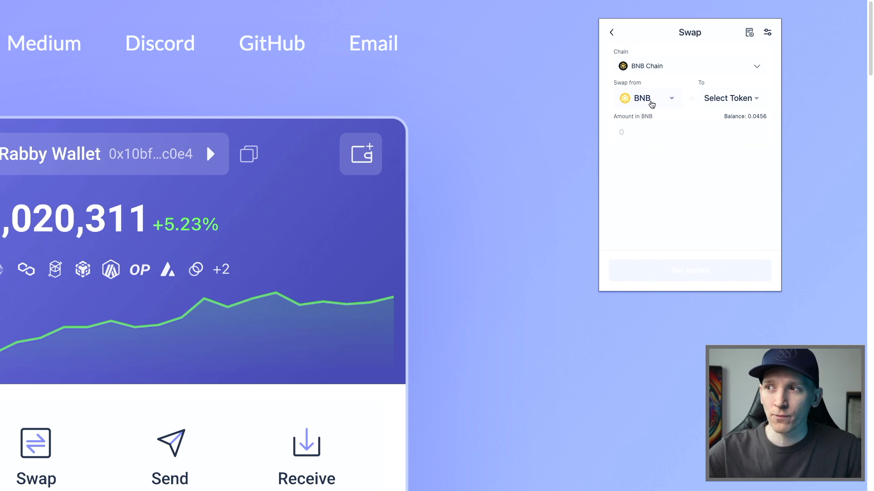
{"action": "left_click", "coordinate": [661, 73]}
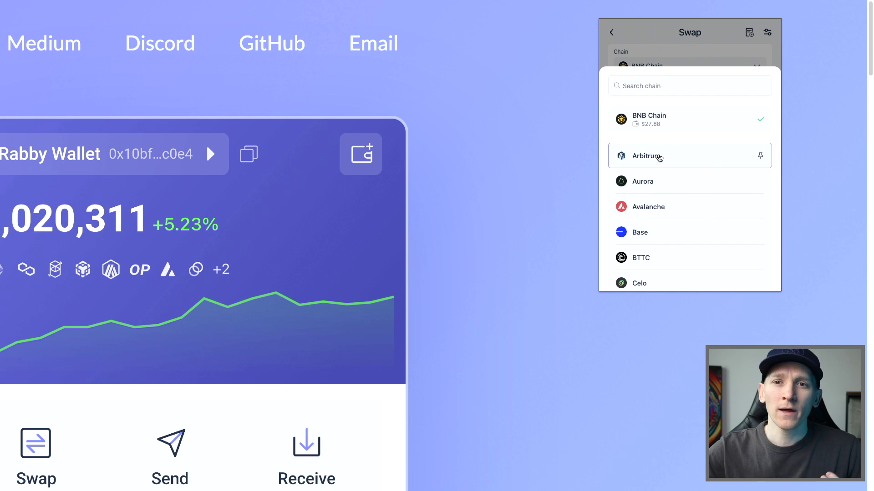
Browse the swap chain list and close it, keeping BNB Chain
{"action": "scroll", "coordinate": [666, 160], "scroll_direction": "down", "scroll_amount": 2}
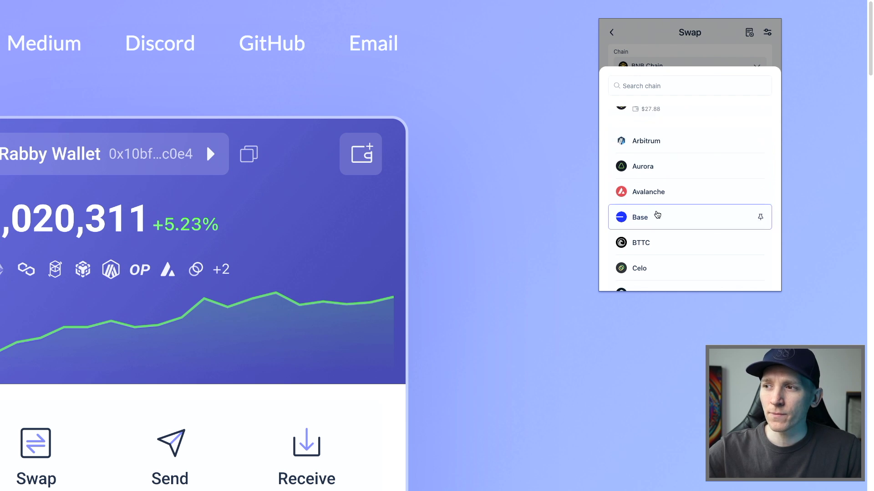
{"action": "scroll", "coordinate": [655, 207], "scroll_direction": "down", "scroll_amount": 5}
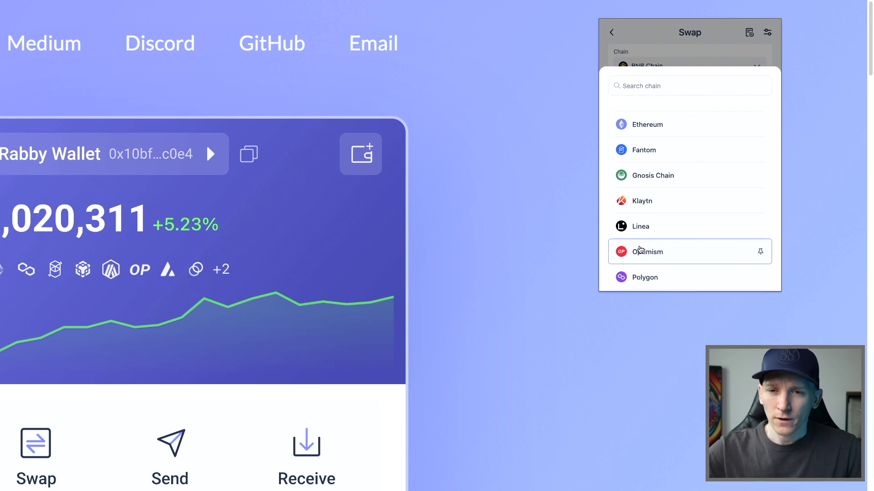
{"action": "scroll", "coordinate": [642, 246], "scroll_direction": "up", "scroll_amount": 8}
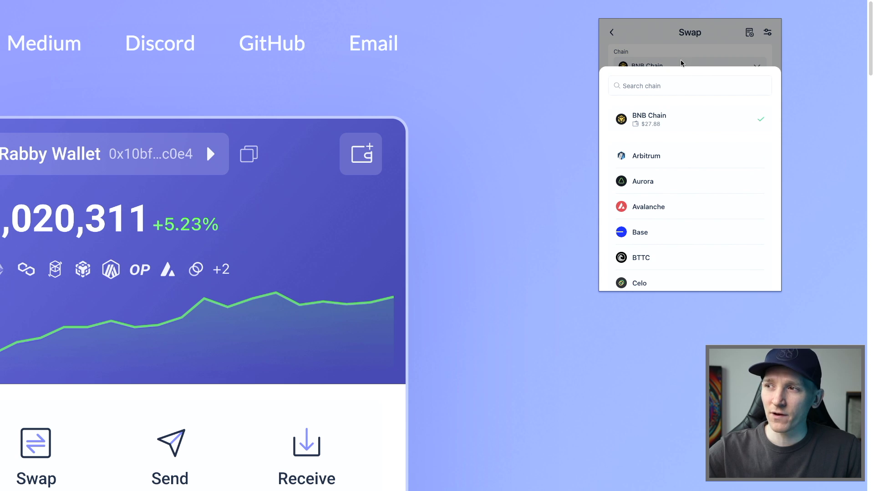
{"action": "left_click", "coordinate": [669, 53]}
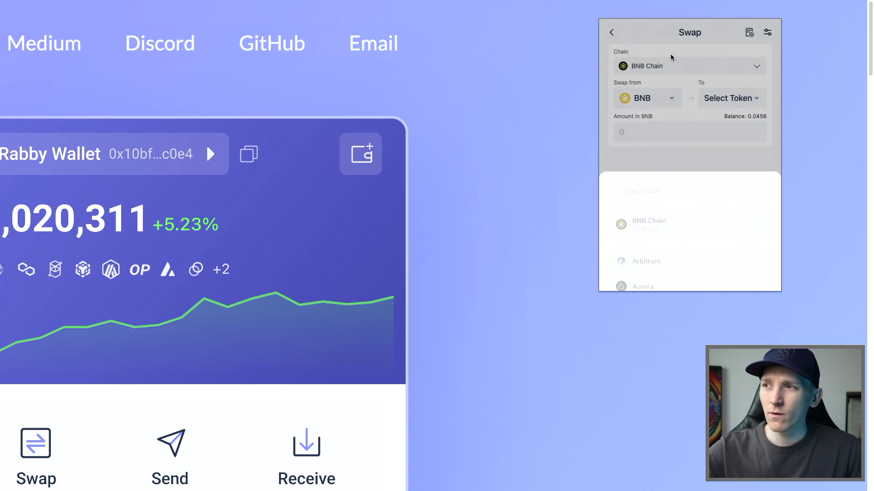
Return to the wallet home screen and copy the wallet address
{"action": "left_click", "coordinate": [613, 33]}
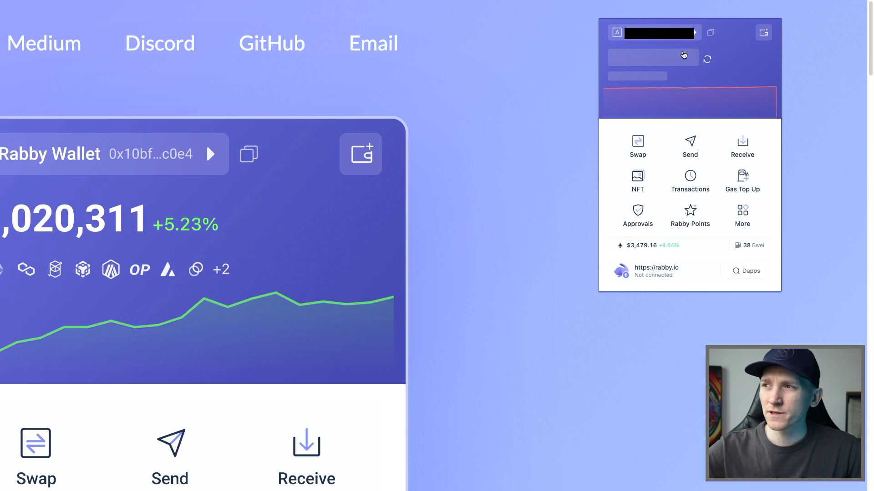
{"action": "left_click", "coordinate": [711, 33]}
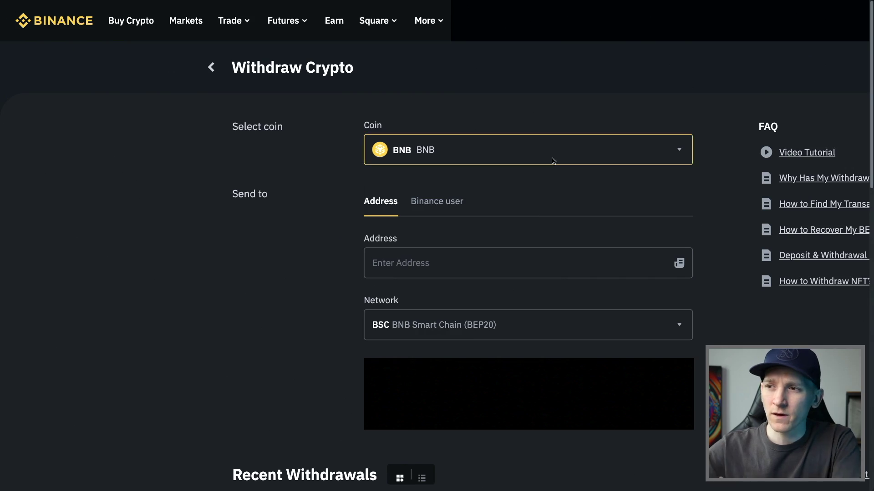
{"action": "left_click", "coordinate": [395, 274]}
Paste the wallet address into the Binance BNB withdrawal and choose the BSC BNB Smart Chain network
{"action": "key", "text": "ctrl+v"}
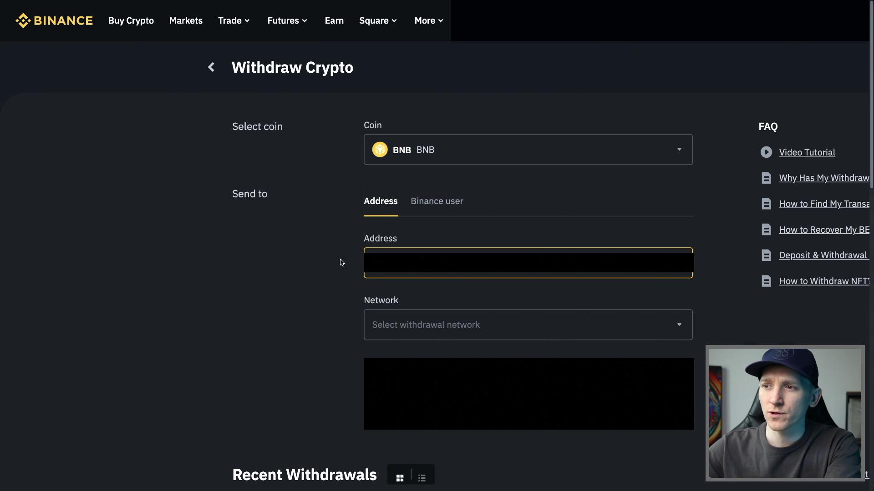
{"action": "left_click", "coordinate": [487, 336]}
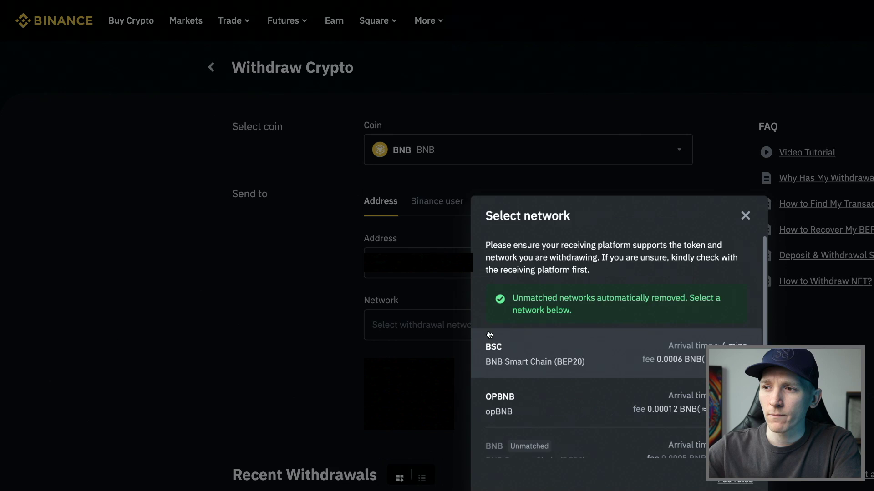
{"action": "left_click", "coordinate": [534, 359]}
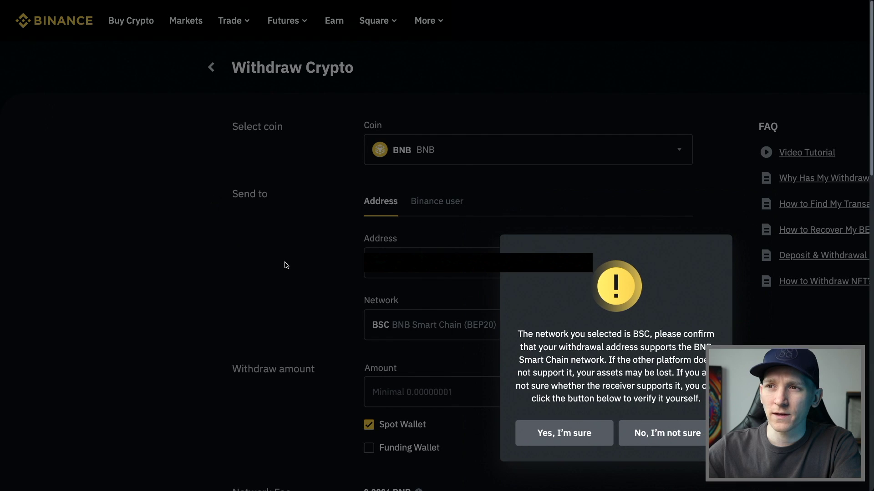
{"action": "left_click", "coordinate": [557, 432]}
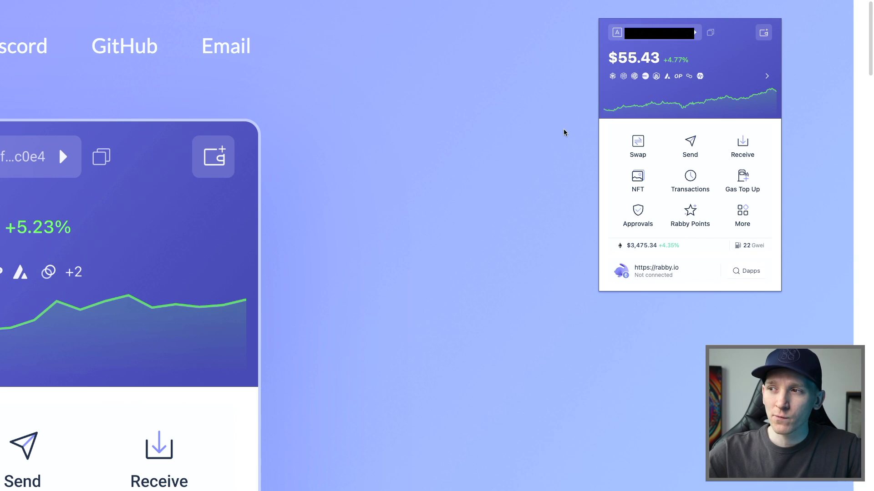
{"action": "left_click", "coordinate": [637, 145]}
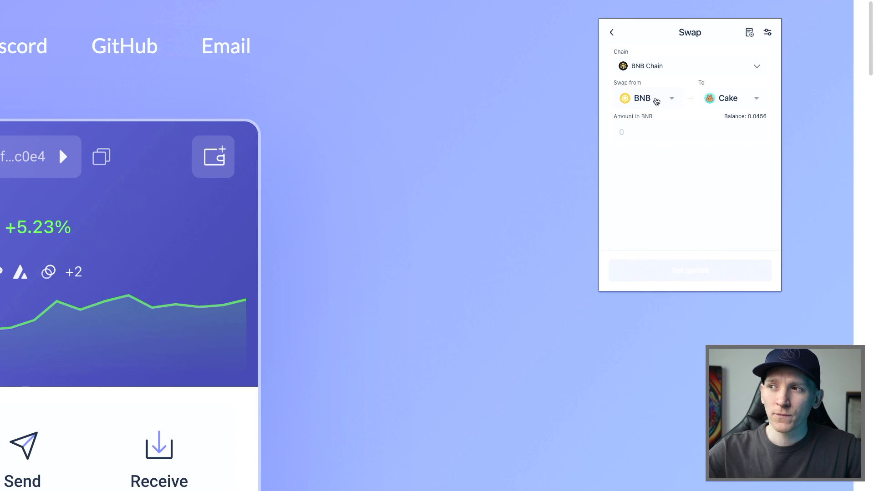
Search the swap's receive-token list for 'usdt'
{"action": "left_click", "coordinate": [725, 104]}
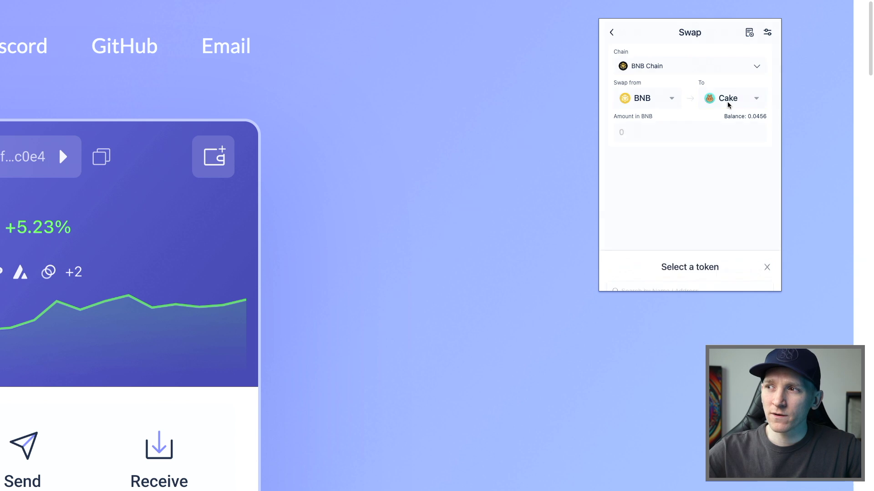
{"action": "left_click", "coordinate": [650, 72]}
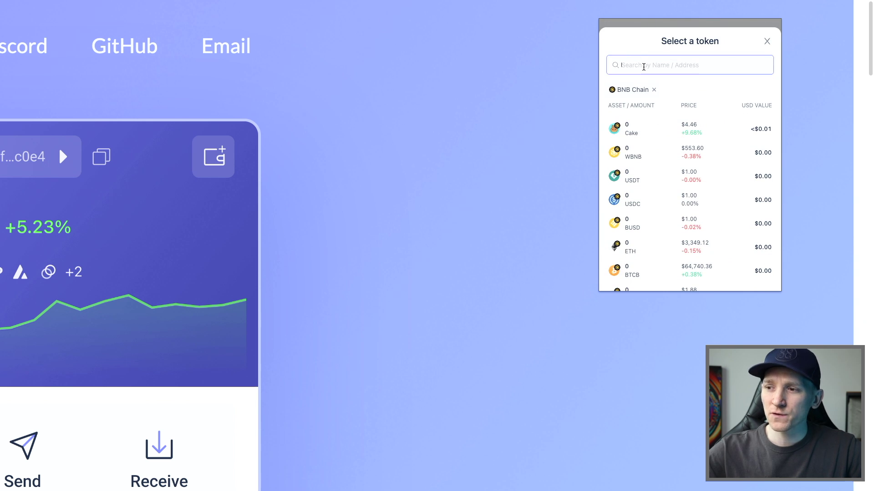
{"action": "type", "text": "usdt"}
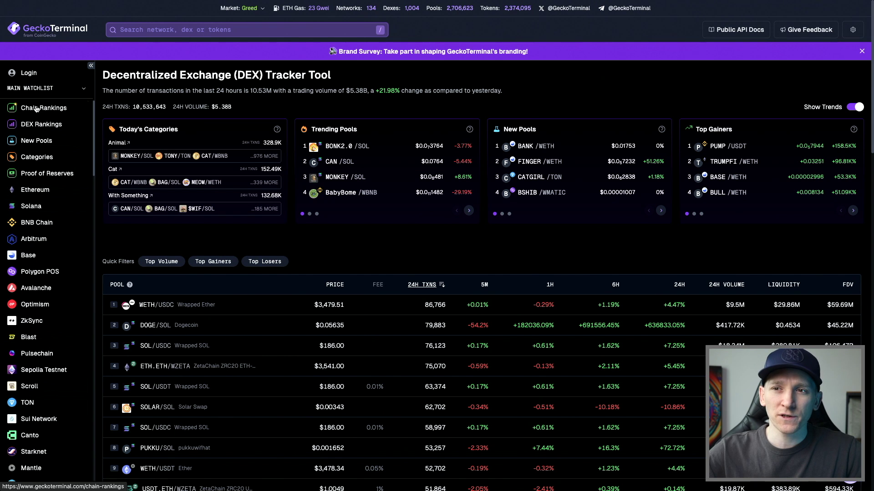
List GeckoTerminal's BNB Chain pools and open the top USDT/WBNB pool
{"action": "left_click", "coordinate": [28, 224]}
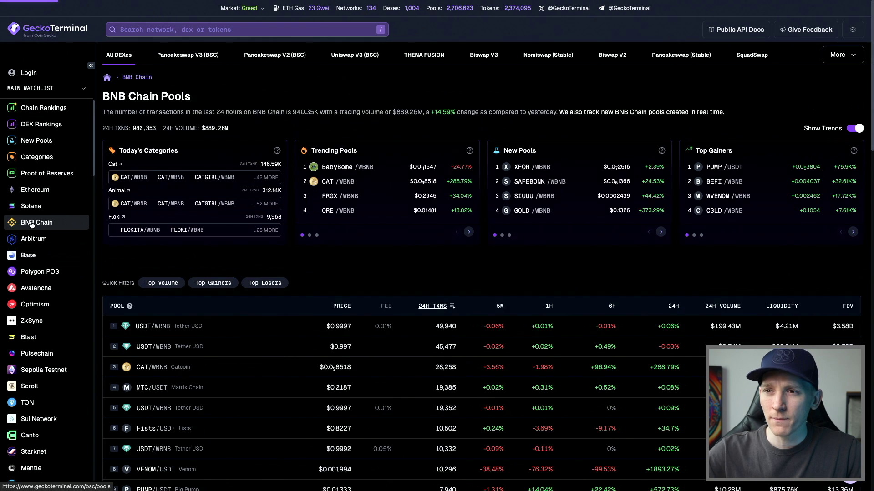
{"action": "scroll", "coordinate": [197, 159], "scroll_direction": "down", "scroll_amount": 2}
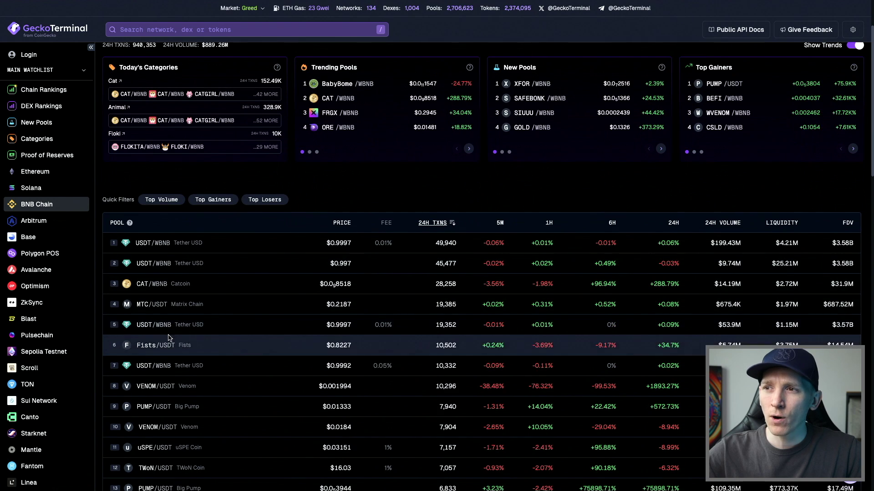
{"action": "scroll", "coordinate": [219, 245], "scroll_direction": "down", "scroll_amount": 1}
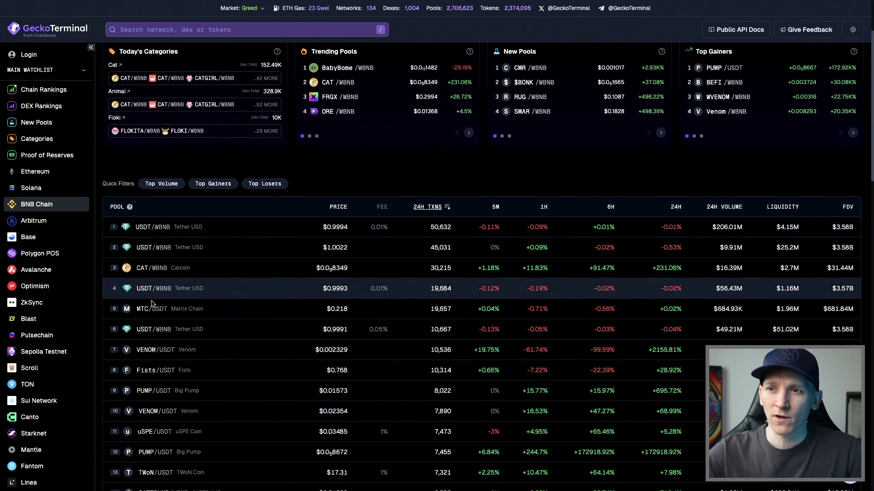
{"action": "scroll", "coordinate": [146, 292], "scroll_direction": "down", "scroll_amount": 1}
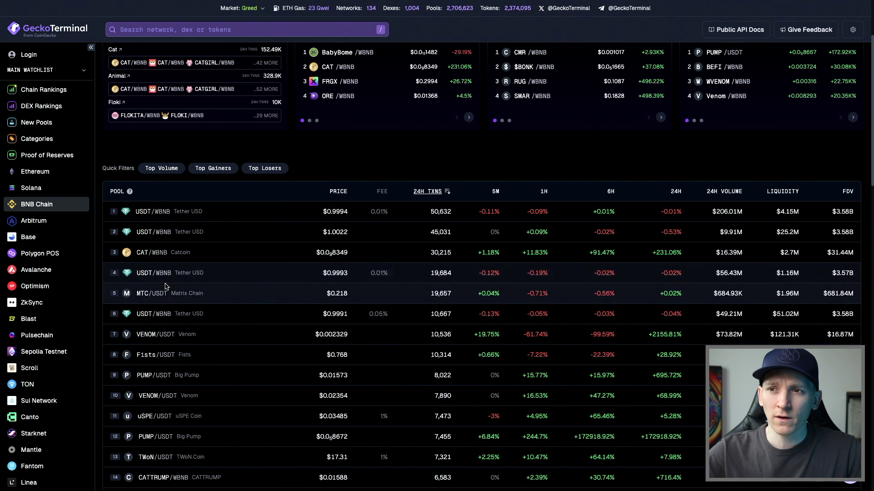
{"action": "left_click", "coordinate": [147, 213]}
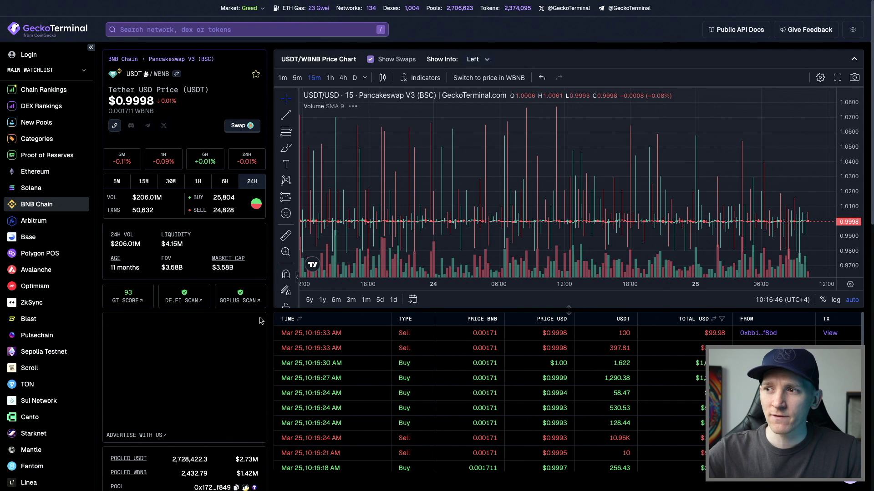
Copy the USDT contract address from the USDT/WBNB pool page
{"action": "scroll", "coordinate": [237, 325], "scroll_direction": "down", "scroll_amount": 5}
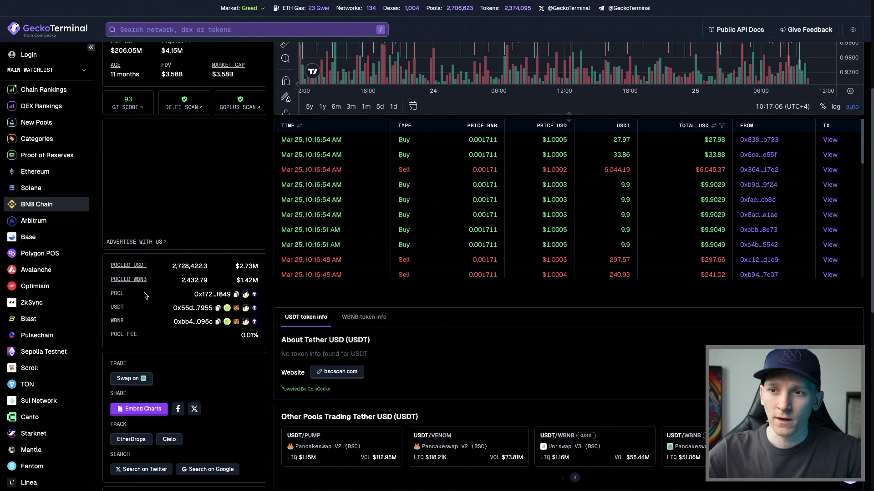
{"action": "left_click", "coordinate": [217, 309]}
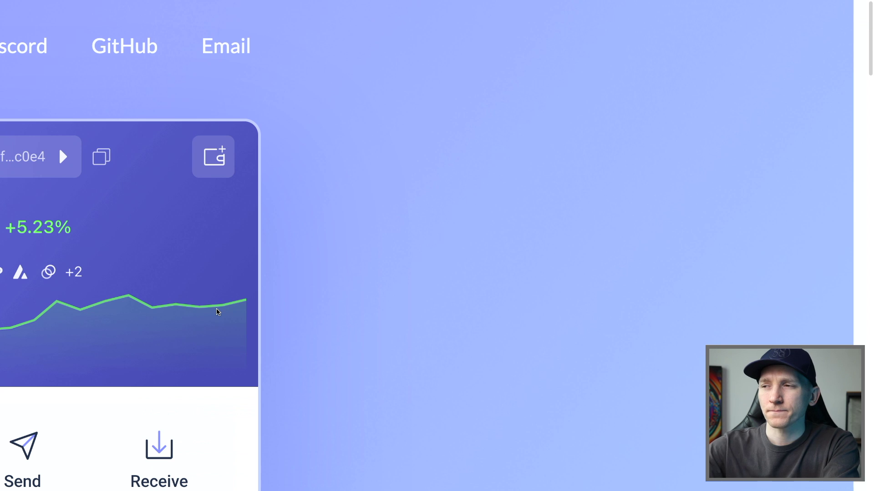
{"action": "key", "text": "alt+shift+r"}
Set the swap to receive USDT via its pasted contract address and enter 0.01 BNB
{"action": "left_click", "coordinate": [636, 144]}
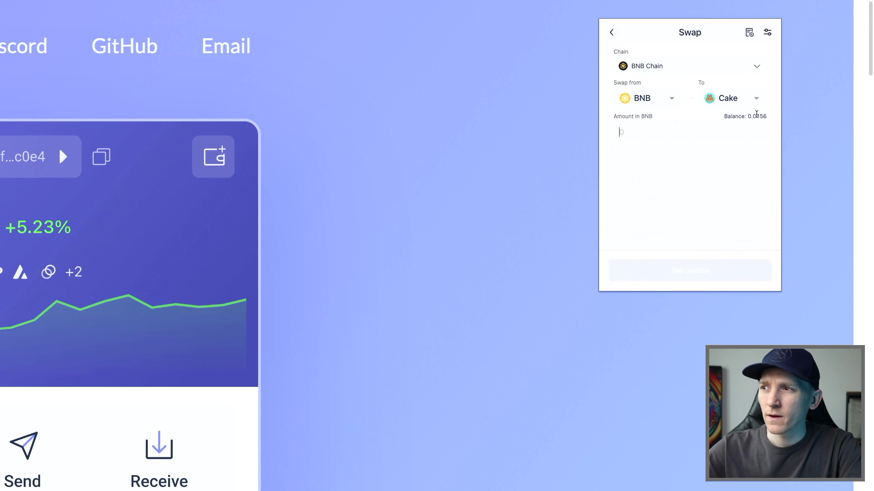
{"action": "left_click", "coordinate": [705, 98]}
{"action": "left_click", "coordinate": [645, 66]}
{"action": "key", "text": "ctrl+v"}
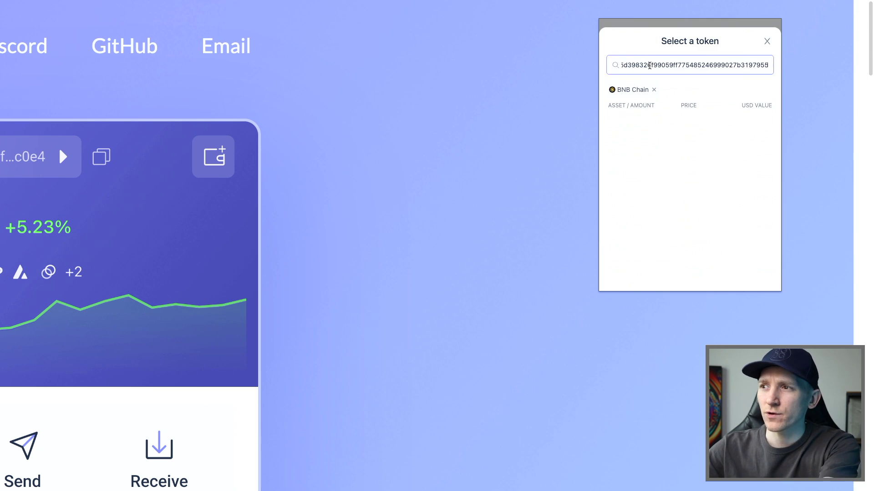
{"action": "left_click", "coordinate": [636, 131]}
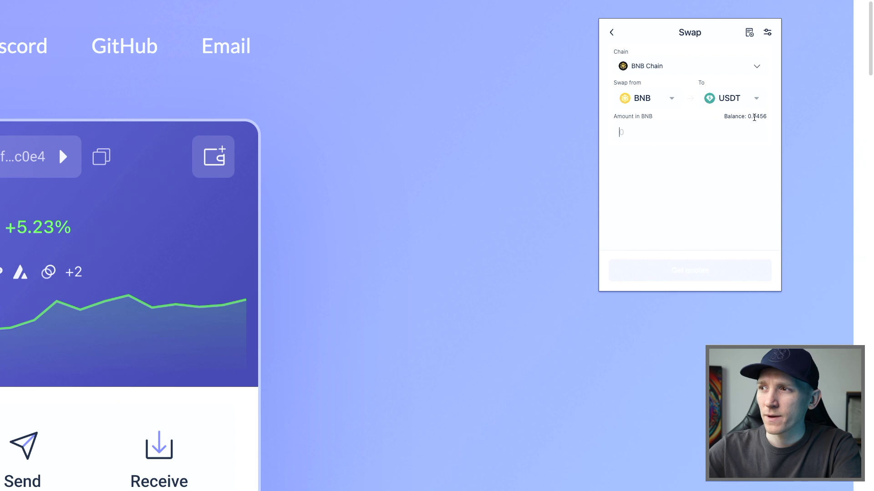
{"action": "type", "text": "0."}
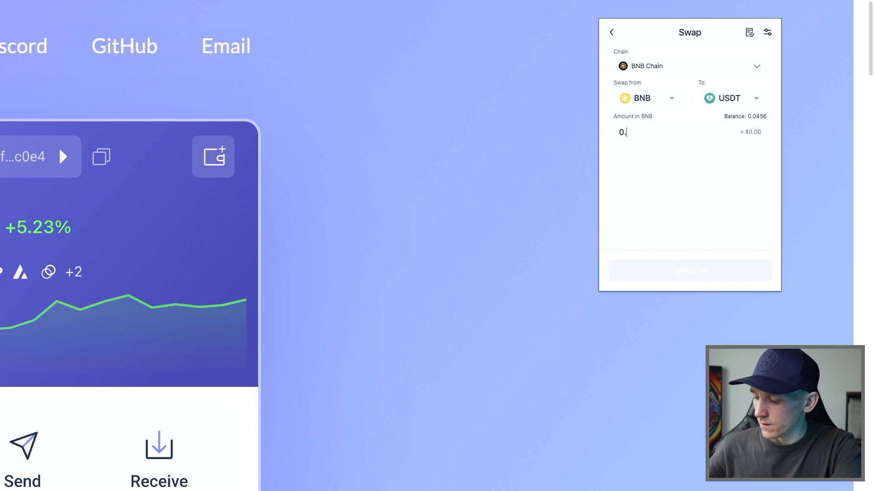
{"action": "type", "text": "01"}
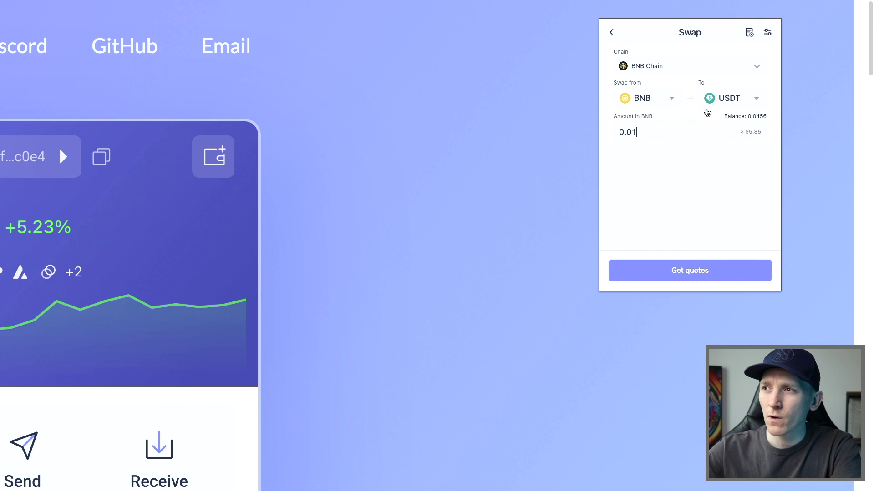
Fetch quotes for 0.01 BNB to USDT; 1inch is best at 5.8486 USDT
{"action": "left_click", "coordinate": [681, 269]}
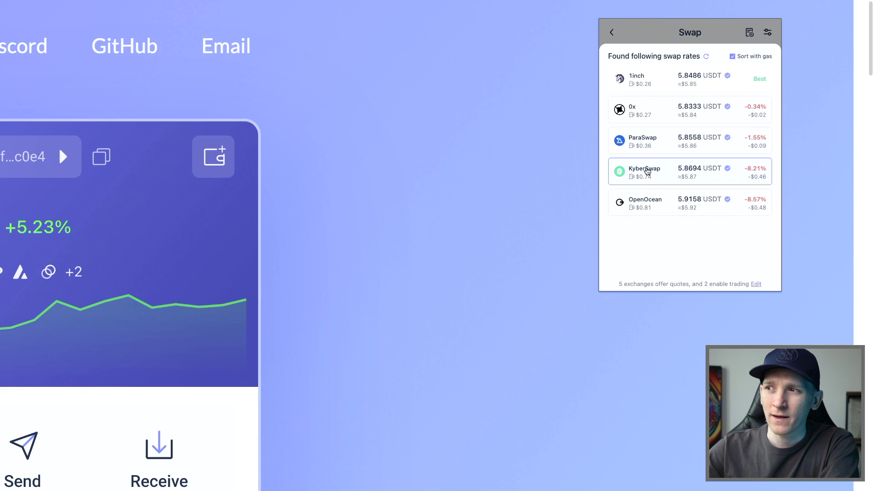
Select the 1inch quote, refresh it after expiry, and proceed with 5.8510 USDT for 0.01 BNB
{"action": "left_click", "coordinate": [657, 81]}
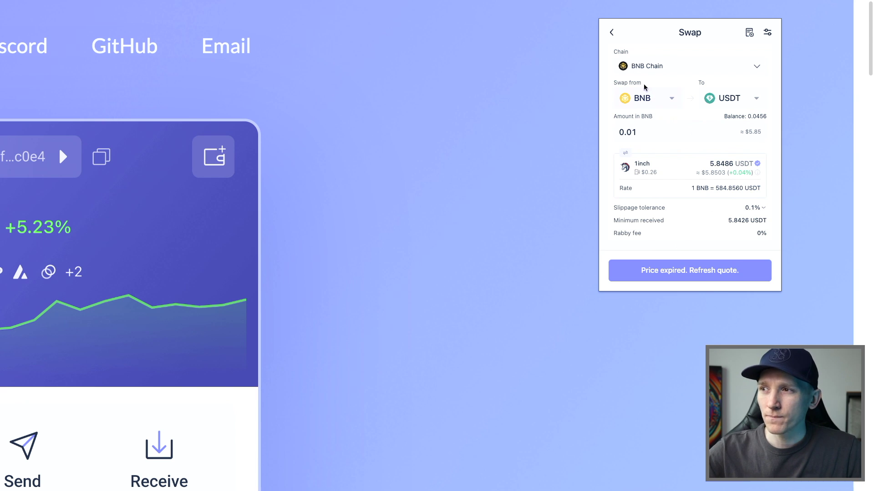
{"action": "left_click", "coordinate": [687, 271]}
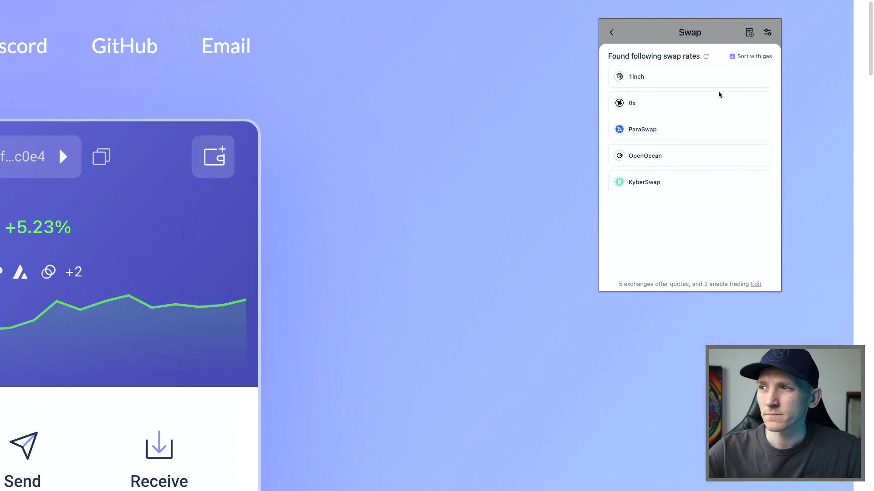
{"action": "left_click", "coordinate": [729, 81]}
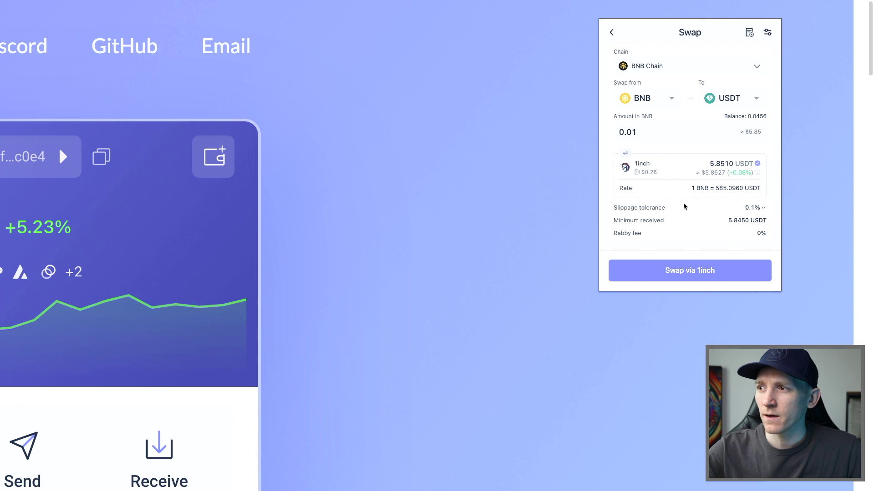
{"action": "left_click", "coordinate": [685, 271]}
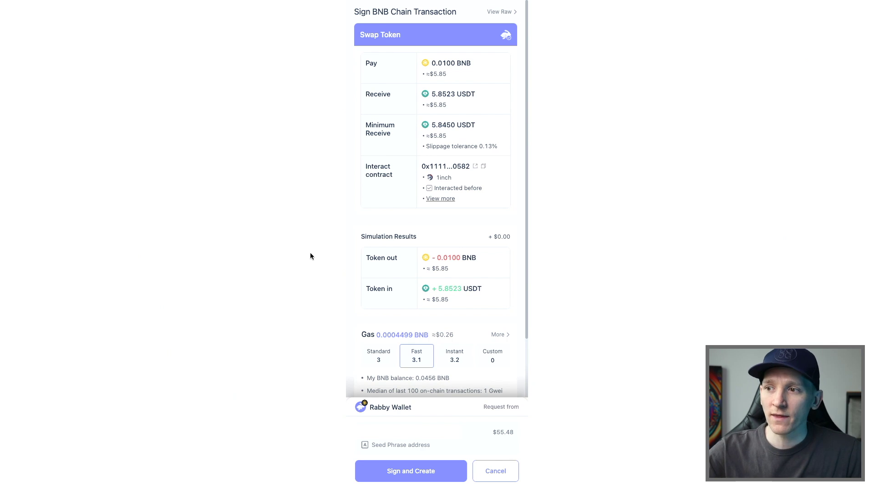
Review the BNB Chain request for the 0.01 BNB-to-USDT 1inch swap and sign it
{"action": "scroll", "coordinate": [429, 272], "scroll_direction": "down", "scroll_amount": 1}
{"action": "scroll", "coordinate": [430, 272], "scroll_direction": "down", "scroll_amount": 1}
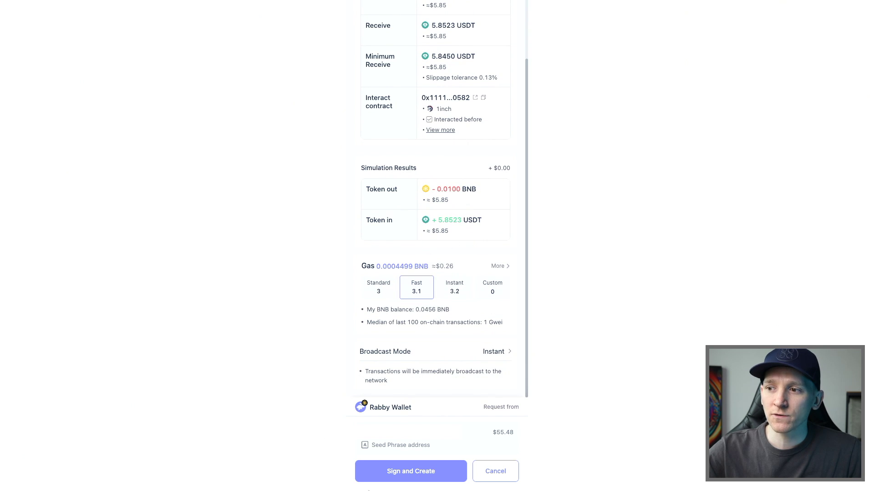
{"action": "left_click", "coordinate": [409, 478]}
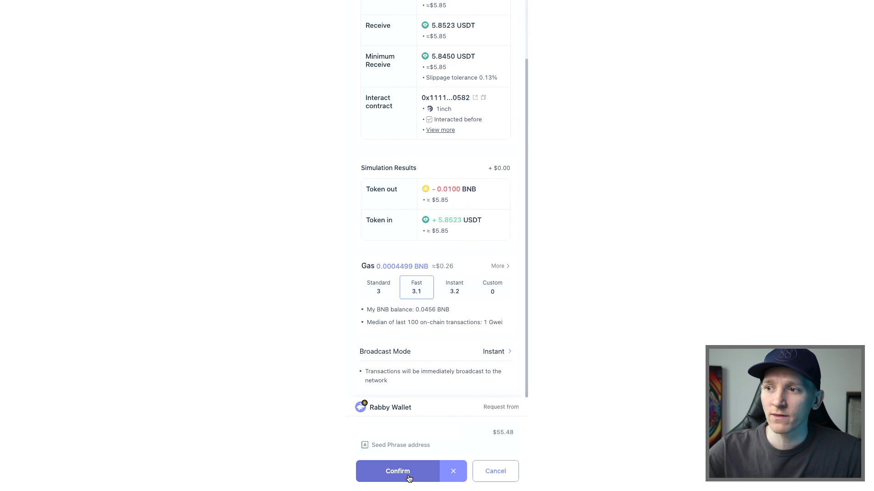
{"action": "left_click", "coordinate": [402, 469]}
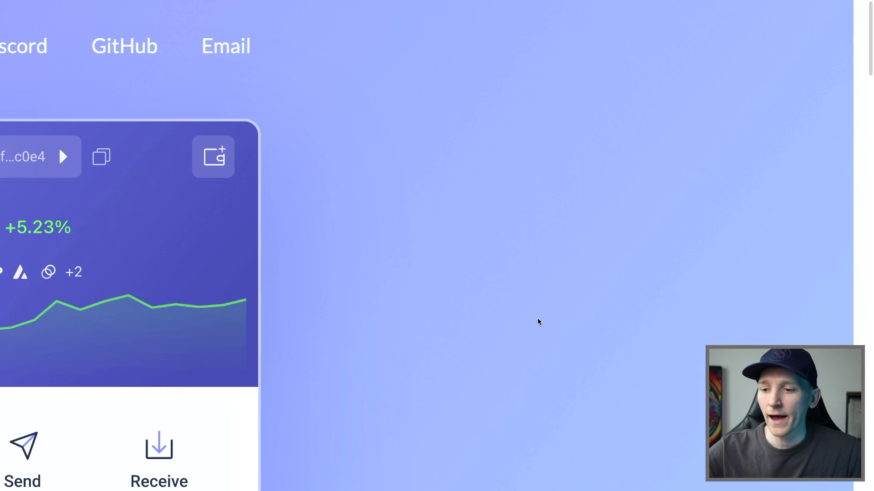
Reopen Rabby and view BNB Chain tokens showing 0.0352 BNB and 5.8540 USDT
{"action": "key", "text": "alt+shift+r"}
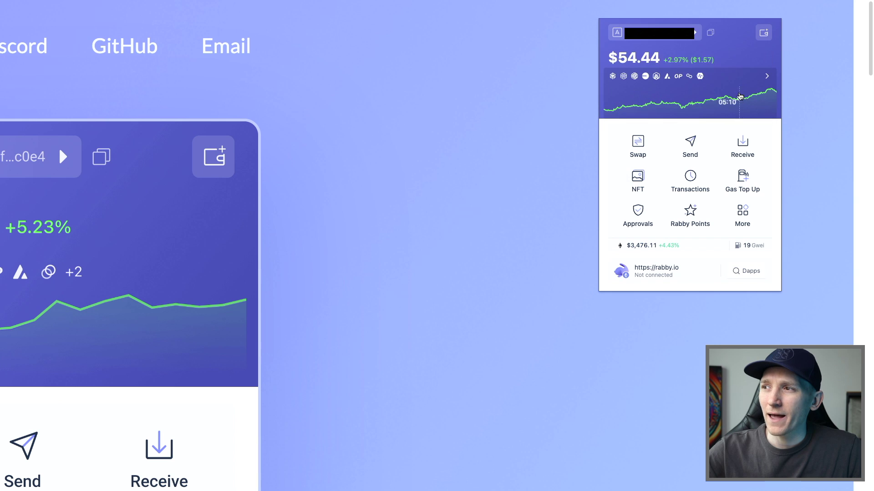
{"action": "left_click", "coordinate": [740, 97]}
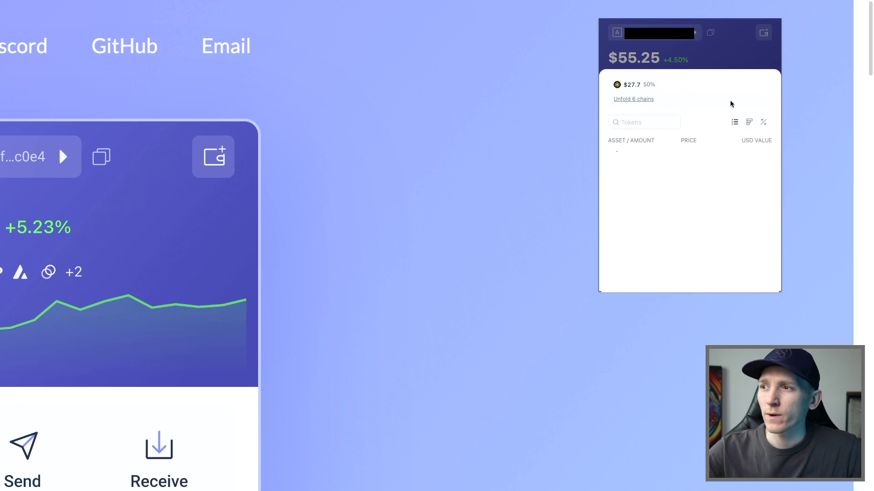
{"action": "left_click", "coordinate": [632, 87]}
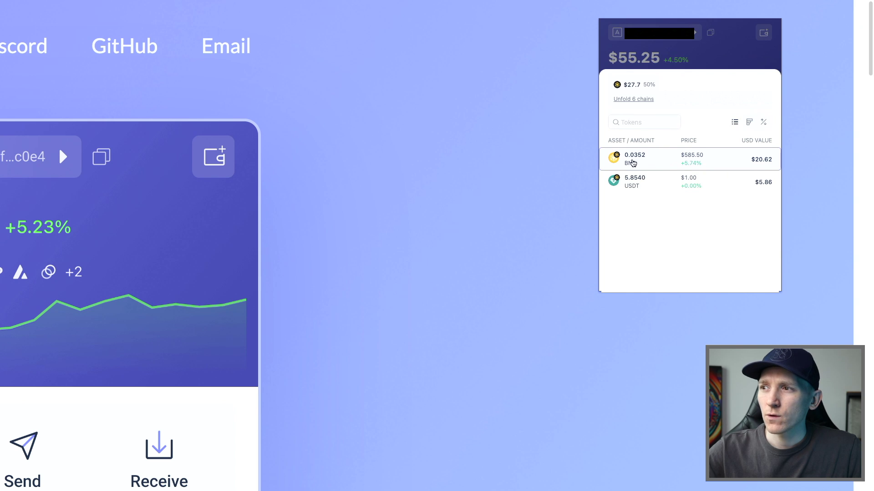